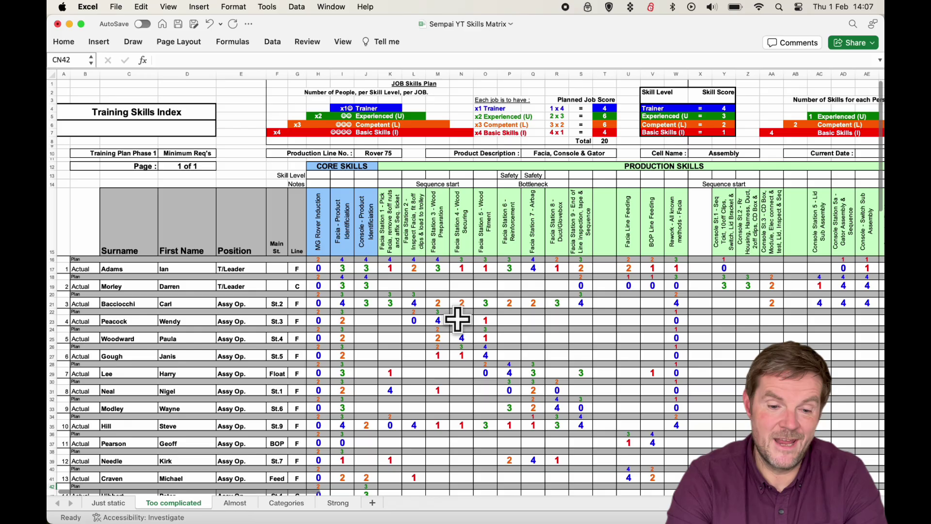
Scan the current sheet, then switch to the Almost sheet's skills matrix.
scroll(451, 320, "down", 5)
scroll(457, 319, "down", 5)
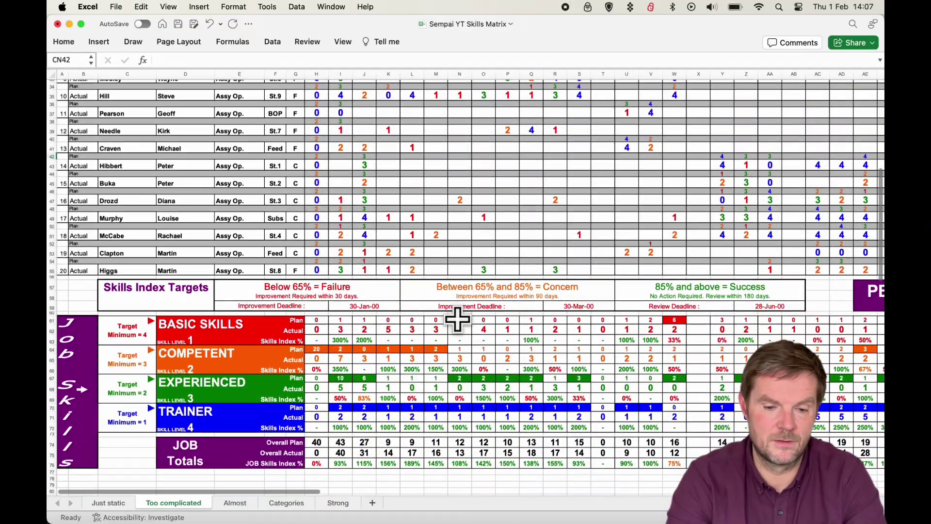
scroll(457, 319, "right", 4)
scroll(457, 319, "right", 5)
scroll(457, 319, "up", 10)
scroll(457, 319, "left", 5)
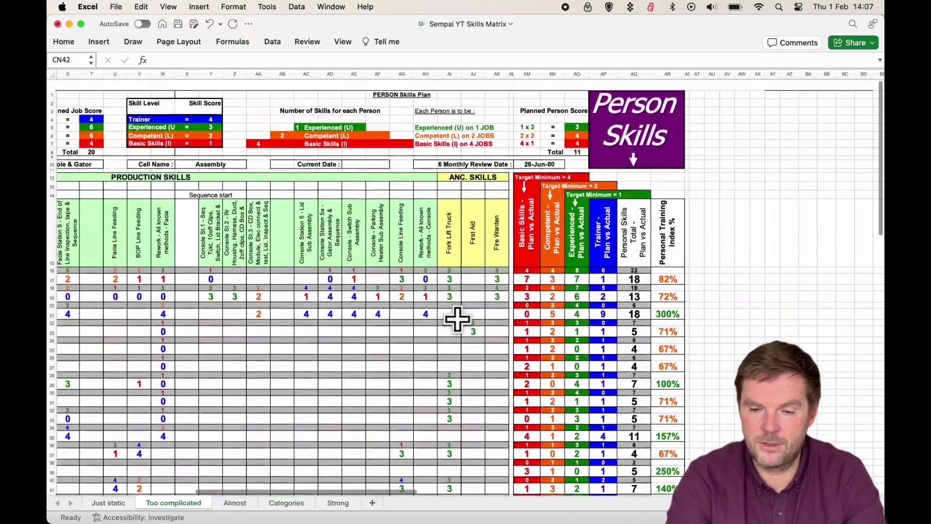
scroll(458, 319, "left", 6)
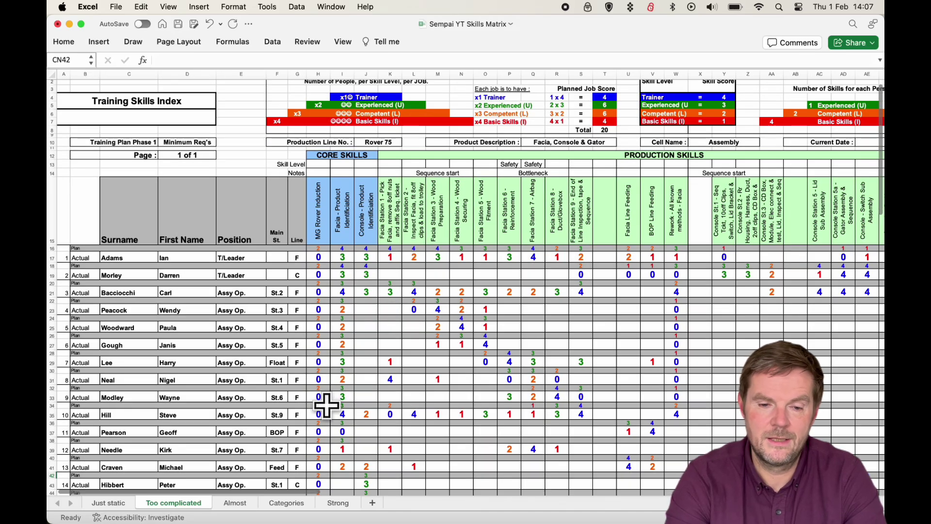
left_click(234, 502)
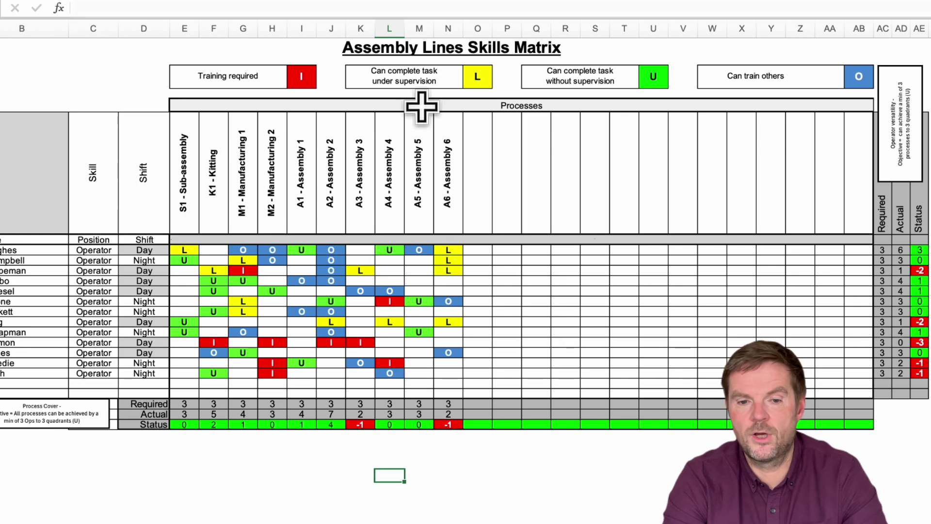
Check the under-supervision and without-supervision legend entries, then show the sheet defining levels A to D.
left_click(418, 86)
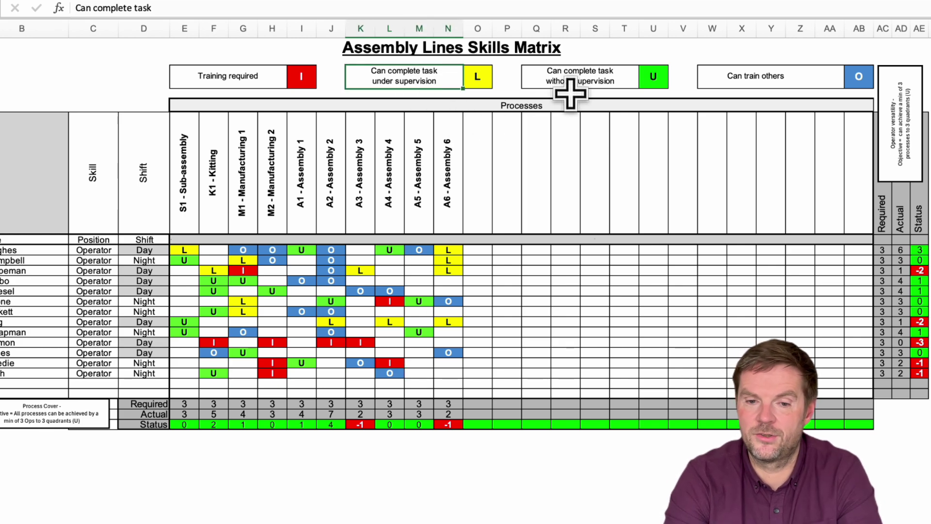
left_click(604, 79)
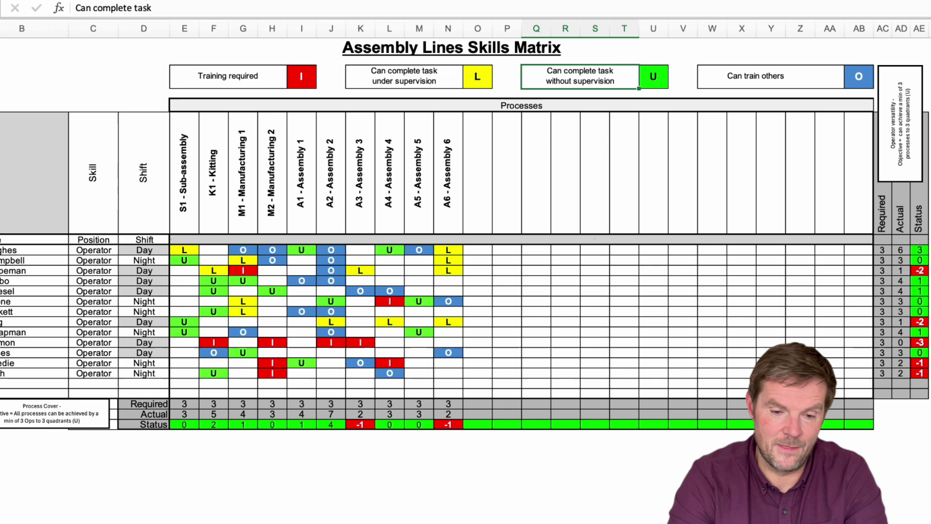
left_click(296, 523)
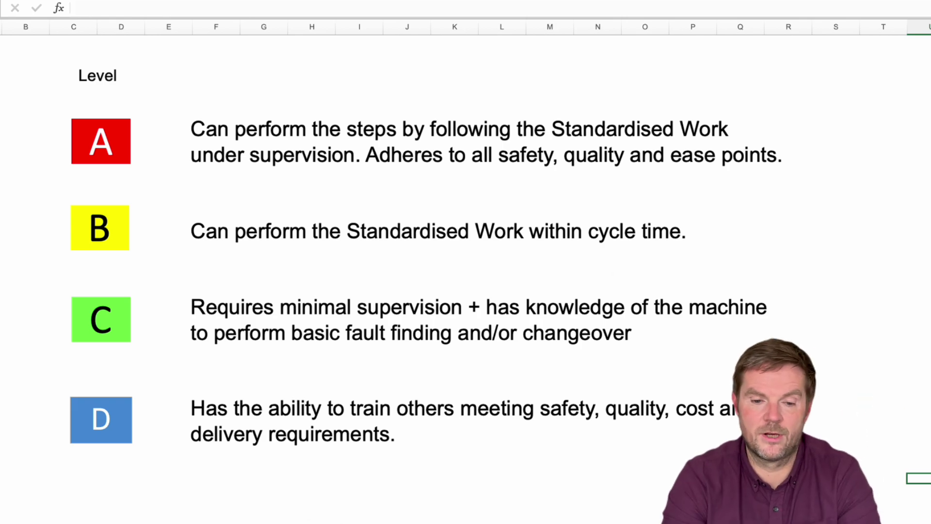
Return to the matrix and review its title and the Supervised, Minimal Supervision and Unsupervised legend entries.
left_click(271, 522)
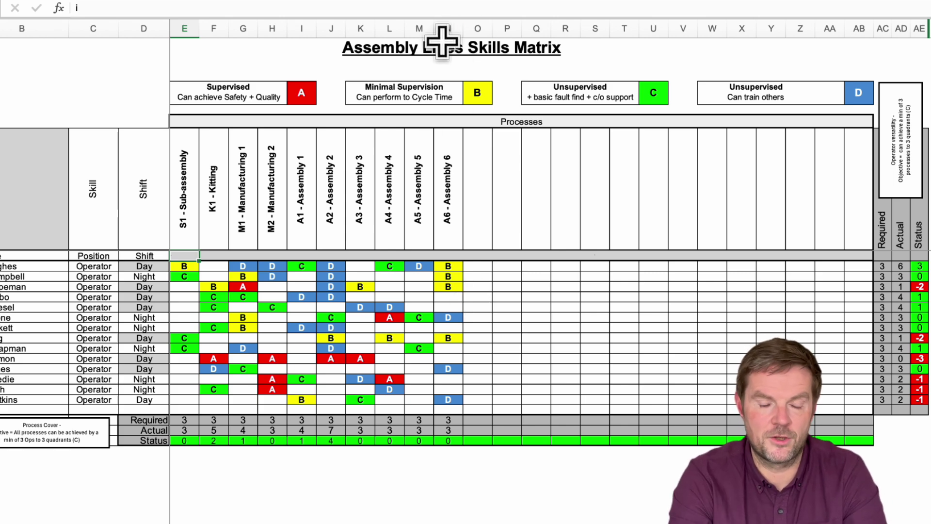
left_click(438, 46)
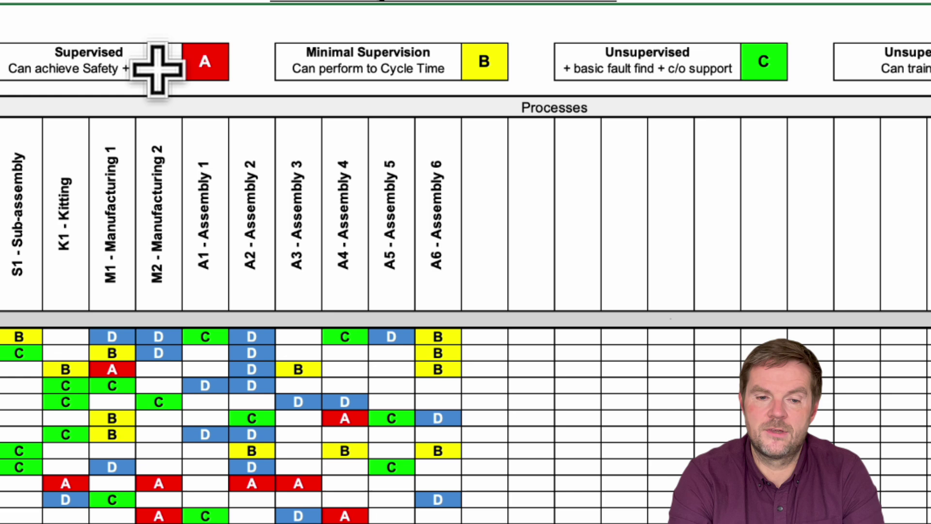
left_click(158, 69)
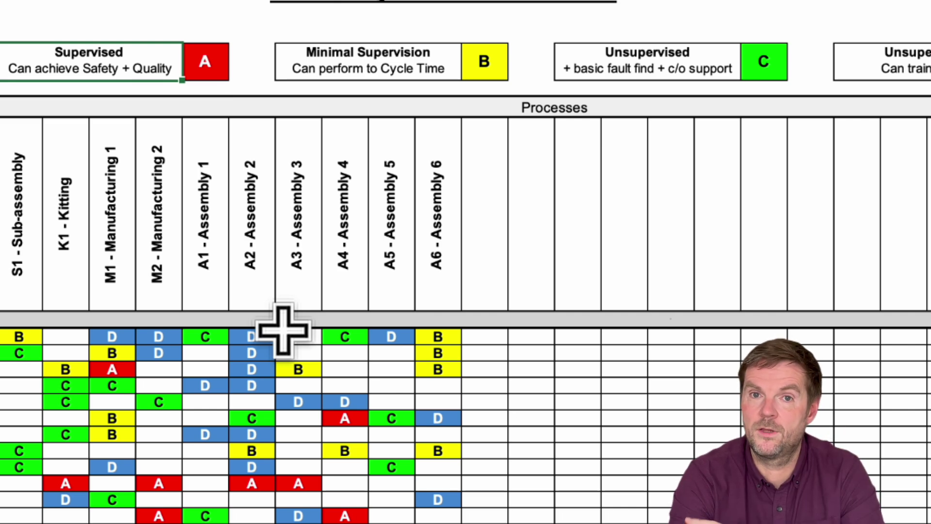
left_click(386, 62)
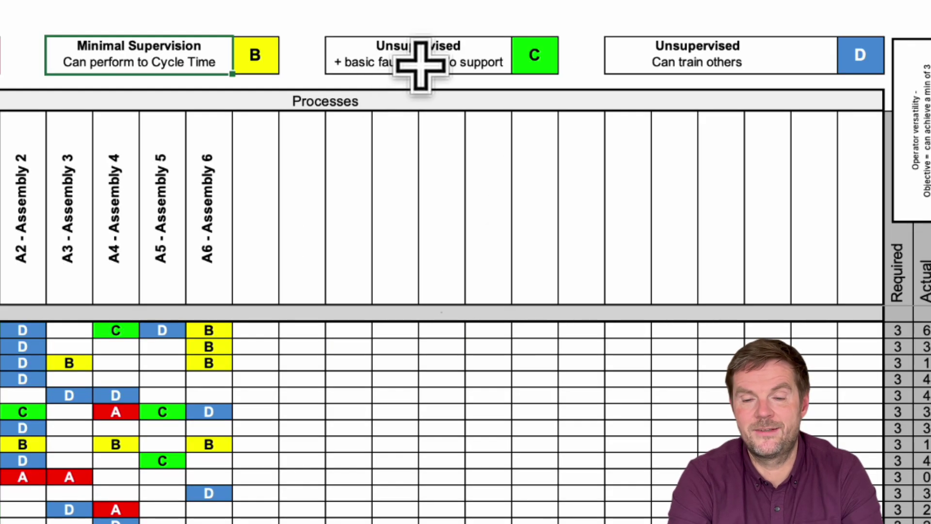
left_click(650, 73)
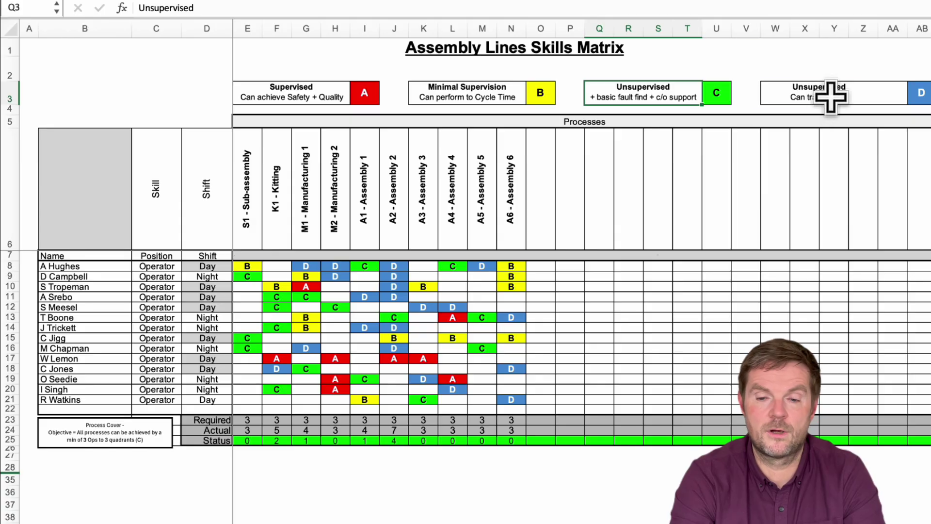
left_click(713, 58)
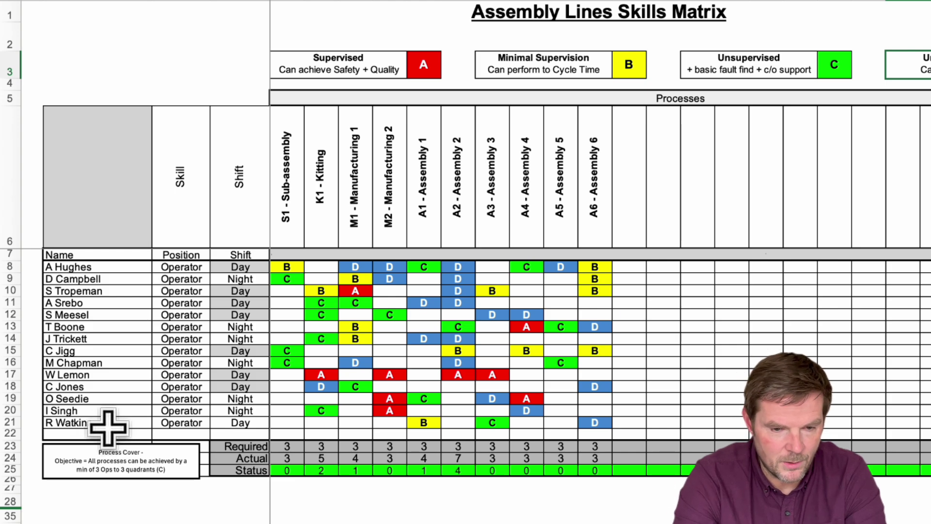
Review the last operator's name, position, Day shift and A1 rating.
left_click(92, 424)
left_click(191, 426)
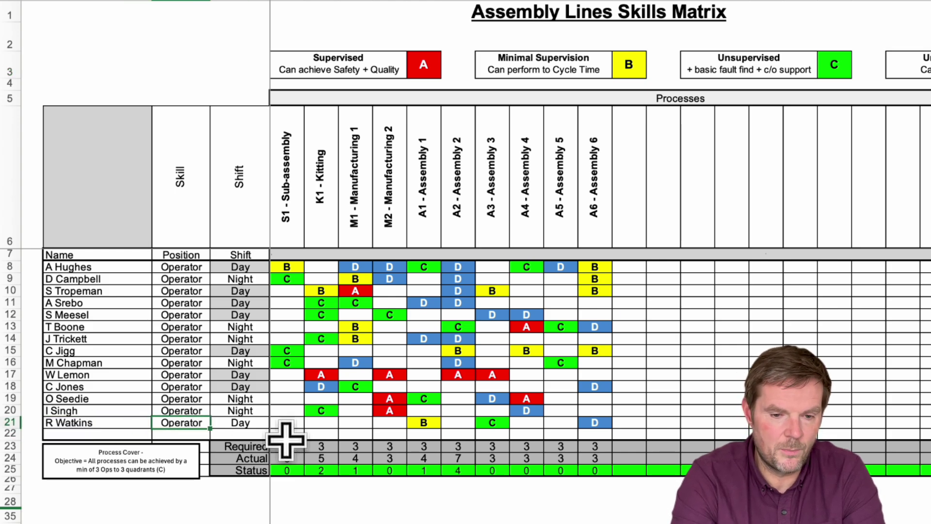
left_click(245, 430)
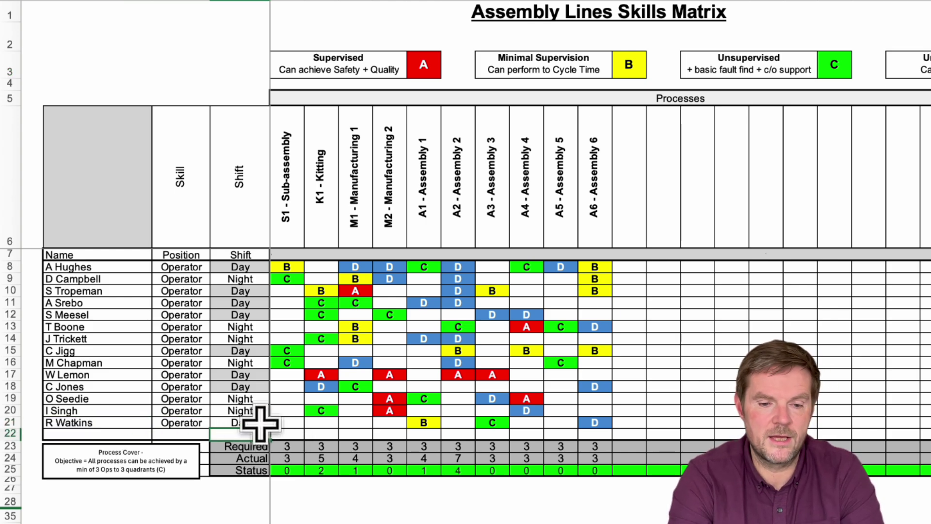
left_click(265, 423)
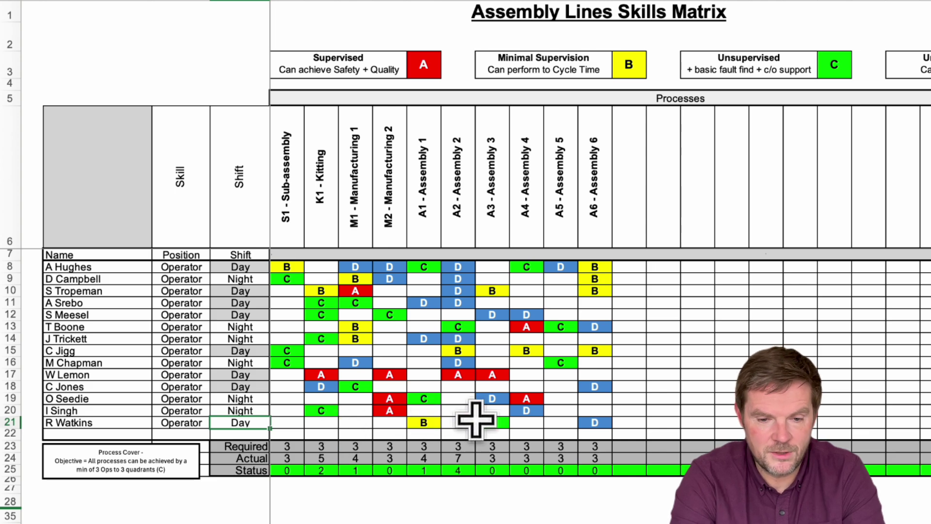
left_click(429, 423)
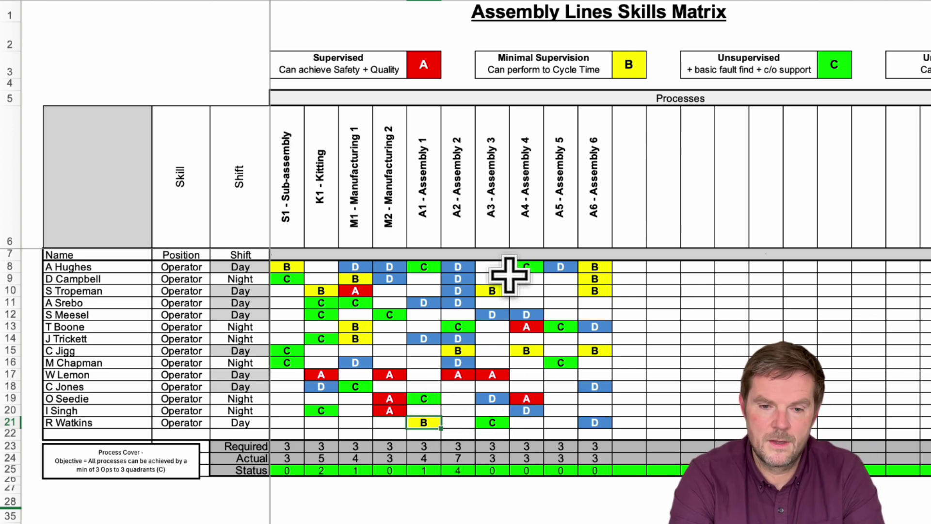
Rate the last operator C on A3 and check their D rating on A6.
left_click(492, 422)
type("C")
key("ctrl+Return")
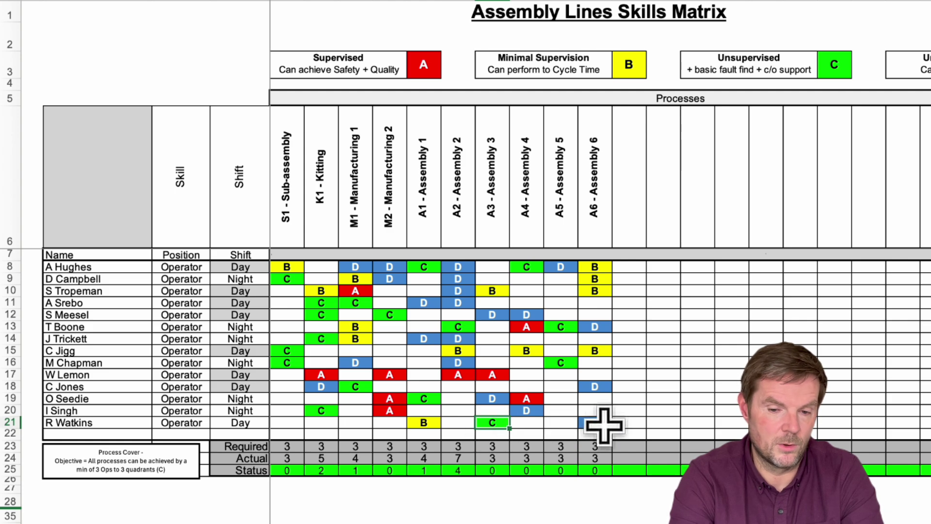
left_click(599, 425)
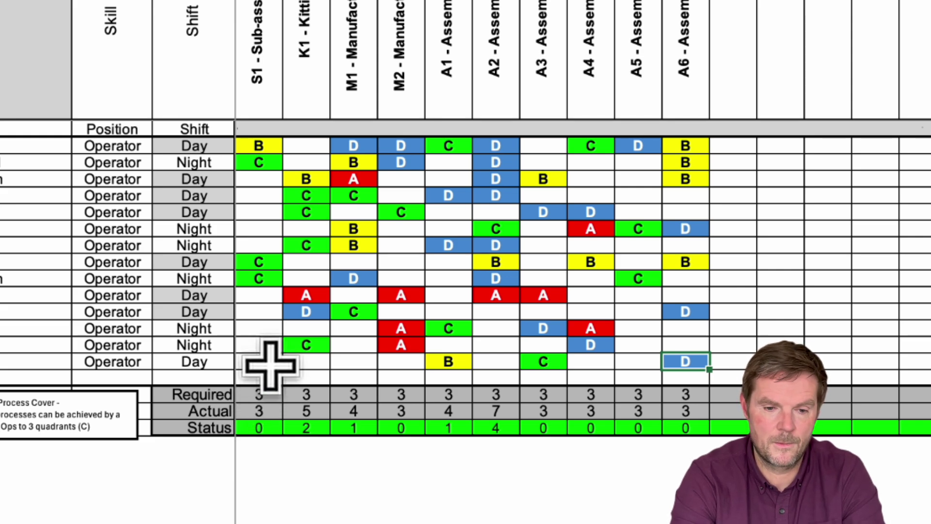
Give the last operator an A rating on M1, then scroll right toward the versatility columns.
left_click(350, 359)
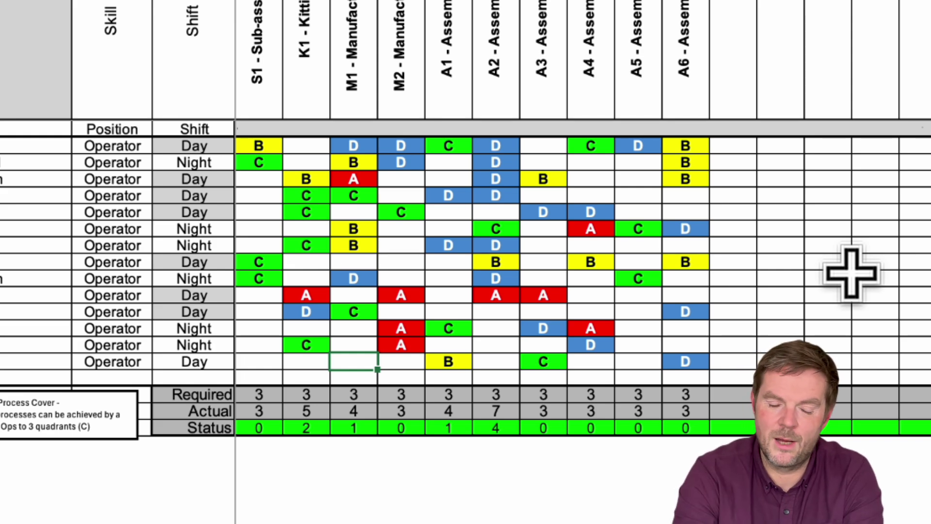
type("A")
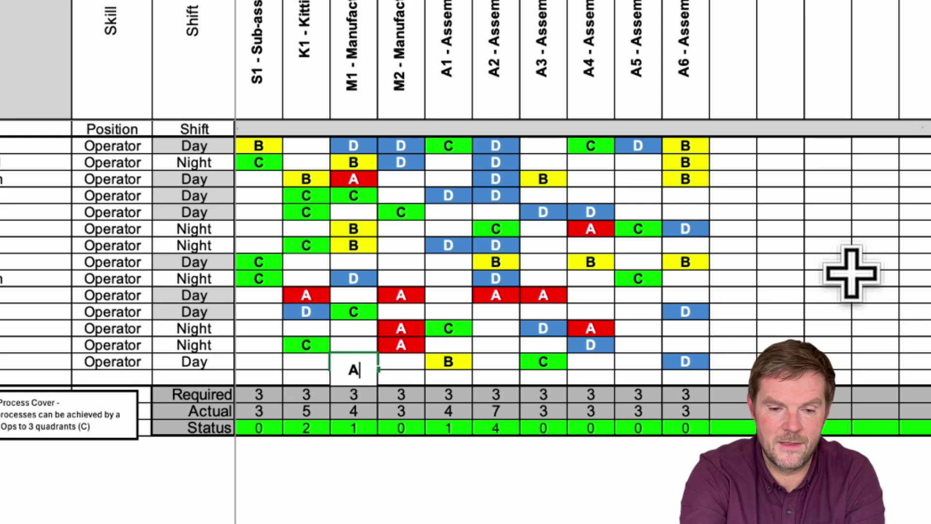
left_click(668, 470)
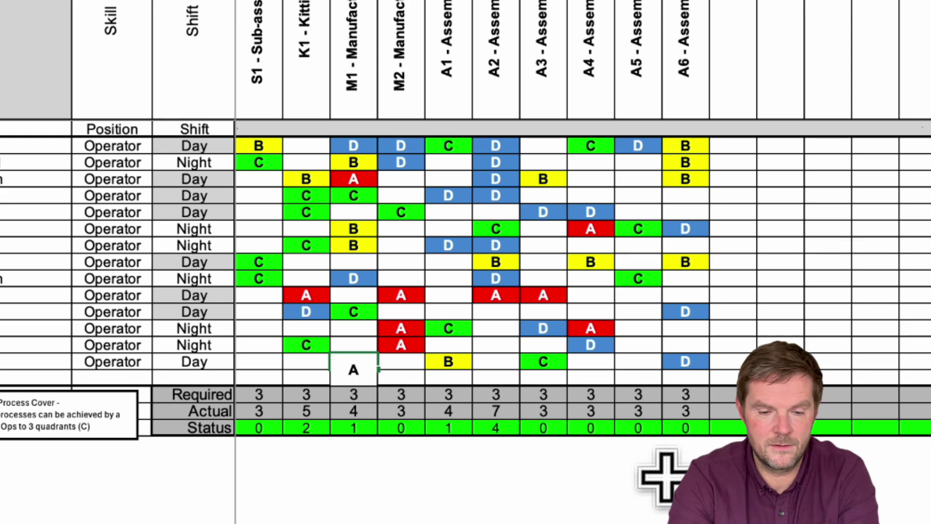
left_click(359, 363)
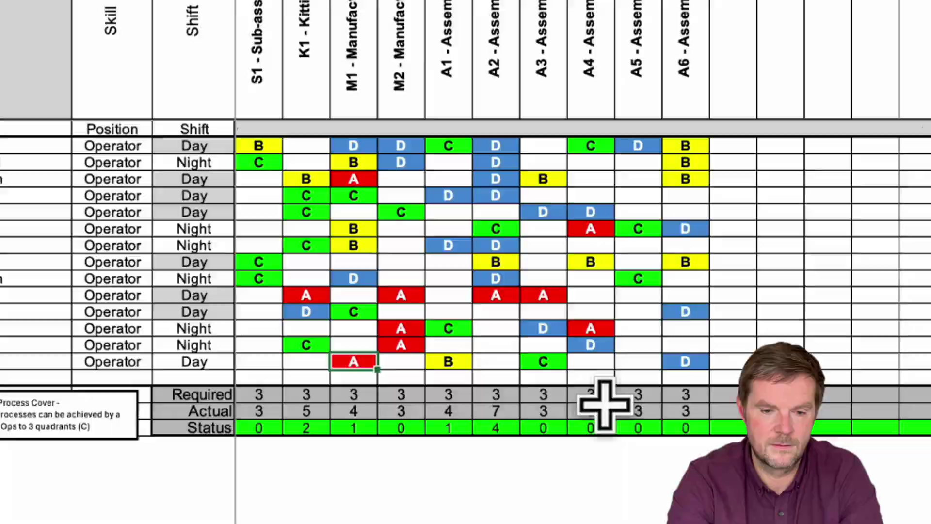
scroll(686, 265, "right", 10)
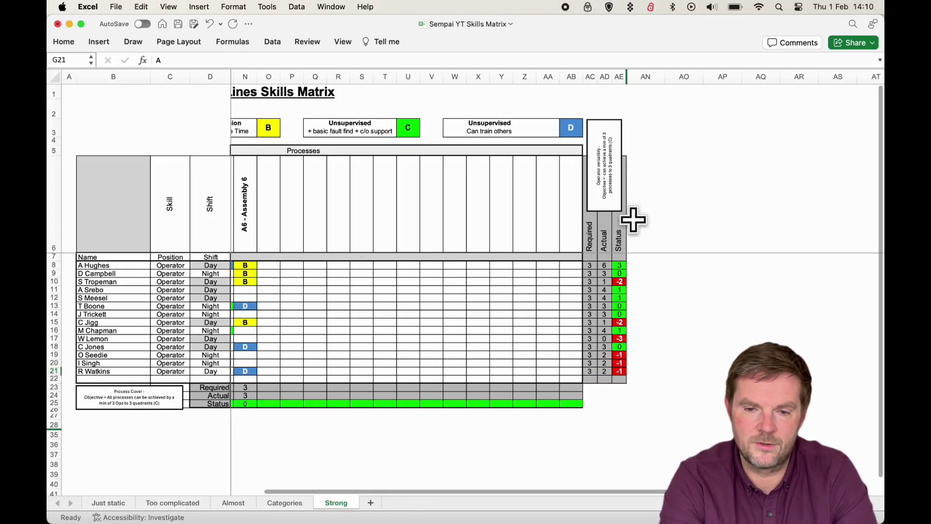
Rotate the Operator versatility note so its text reads horizontally.
scroll(633, 220, "up", 5)
left_click(540, 204)
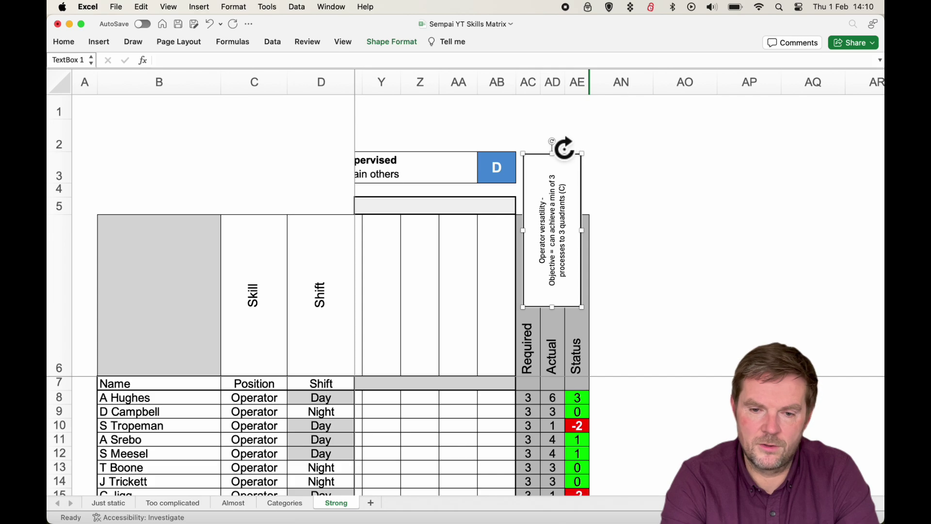
left_click_drag(564, 148, 623, 234)
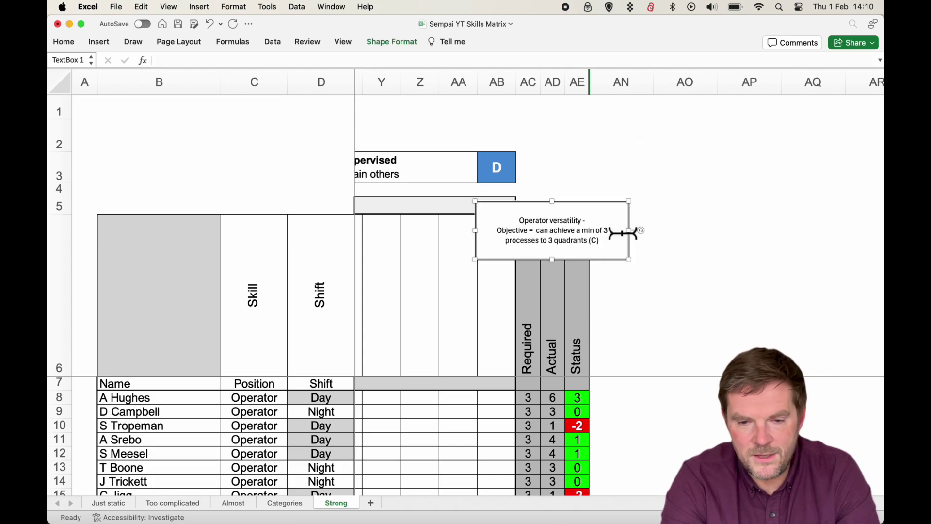
Inspect the Required, Actual and Status formulas in AC8, AD8 and AE8.
scroll(677, 320, "left", 1)
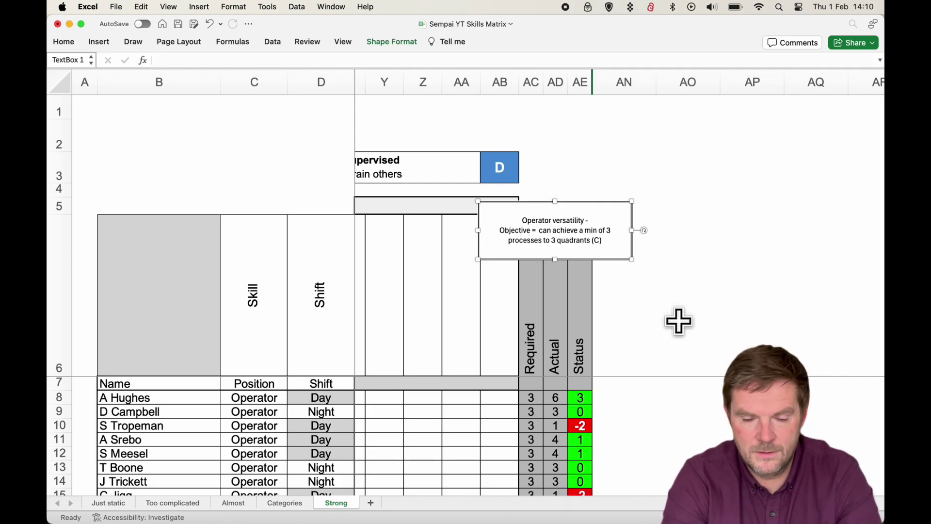
left_click(531, 398)
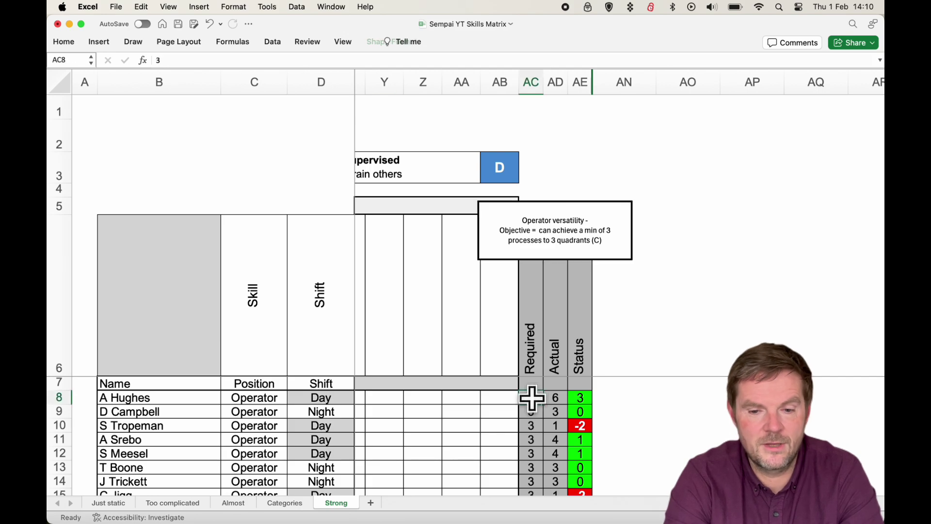
left_click(554, 398)
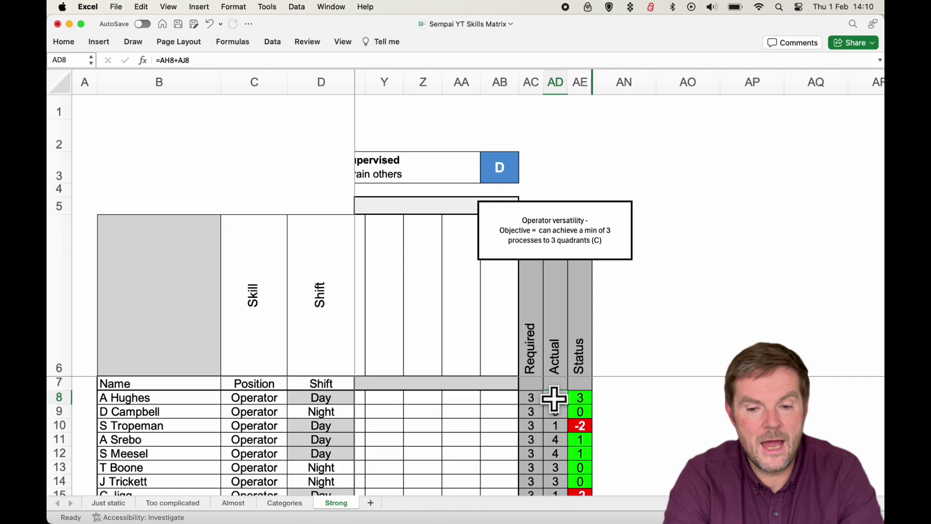
left_click(585, 397)
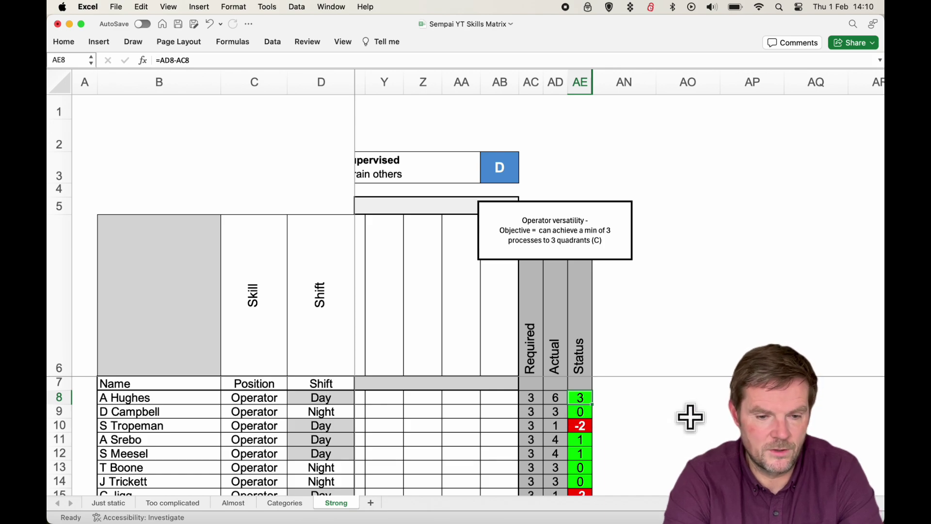
scroll(613, 430, "left", 10)
left_click(451, 425)
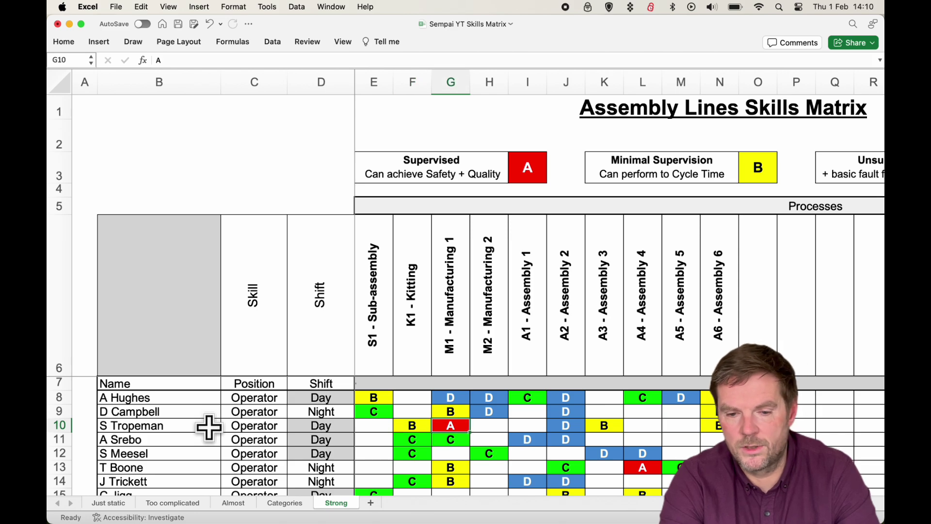
key("Right")
key("Right")
key("Right")
key("Right")
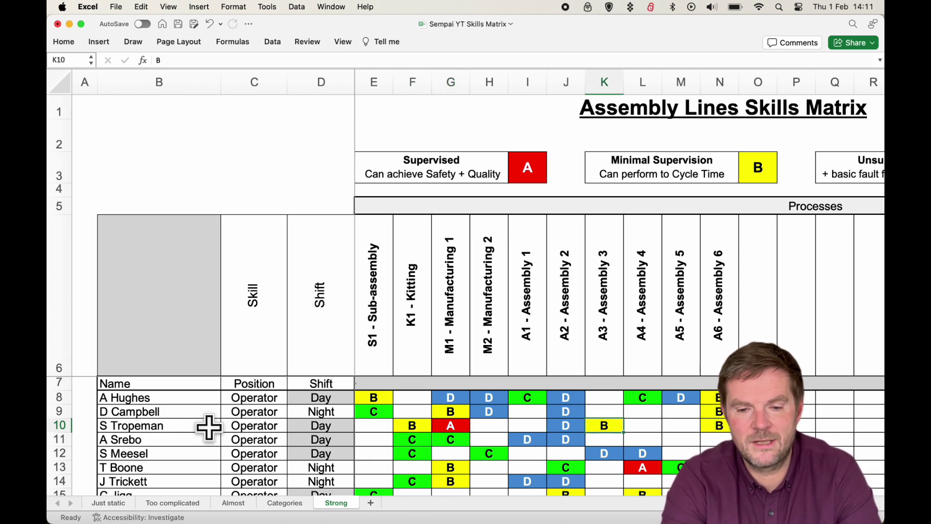
key("Left")
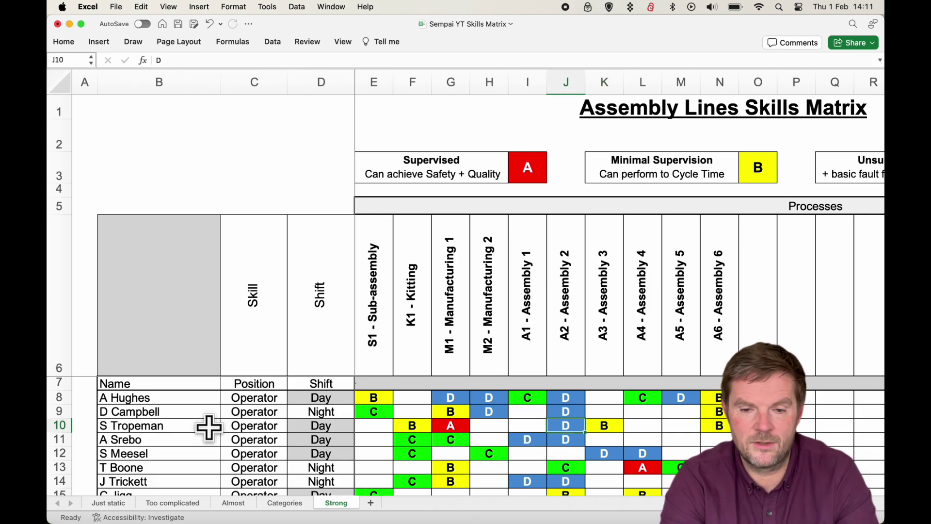
key("Right")
key("Right")
key("Right")
key("Right")
key("Right")
key("Right")
key("Right")
key("Right")
key("Right")
key("Right")
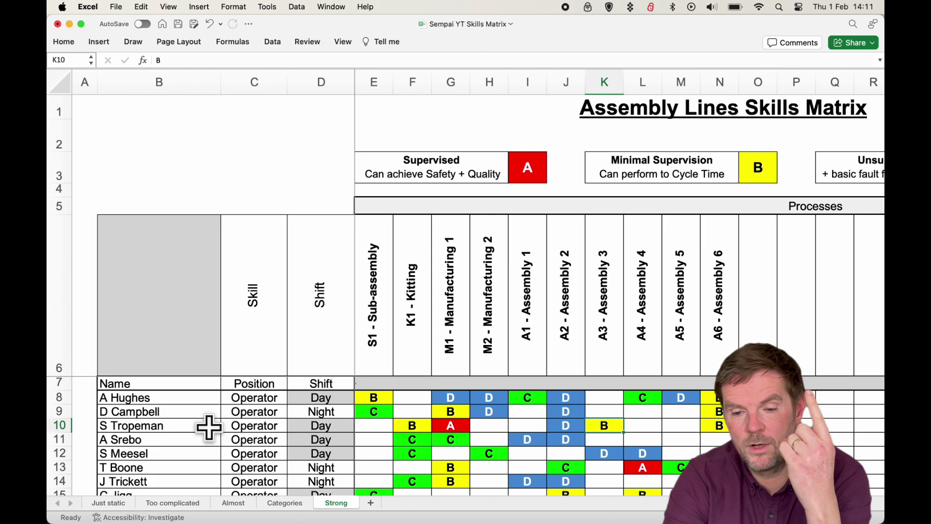
key("Right")
key("Right")
key("Right")
key("Right")
key("Right")
key("Right")
key("Right")
key("Right")
key("Right")
key("Right")
key("Right")
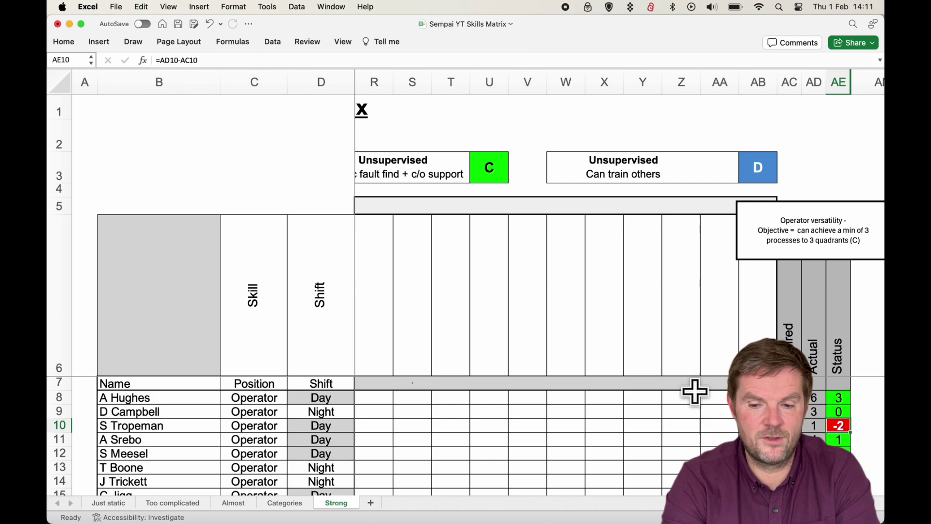
scroll(694, 392, "down", 10)
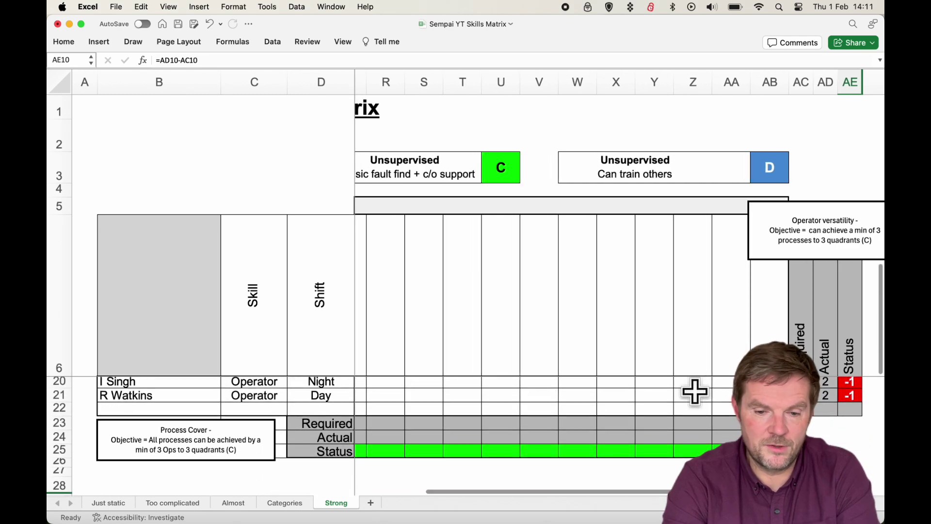
scroll(694, 392, "down", 1)
scroll(695, 391, "left", 10)
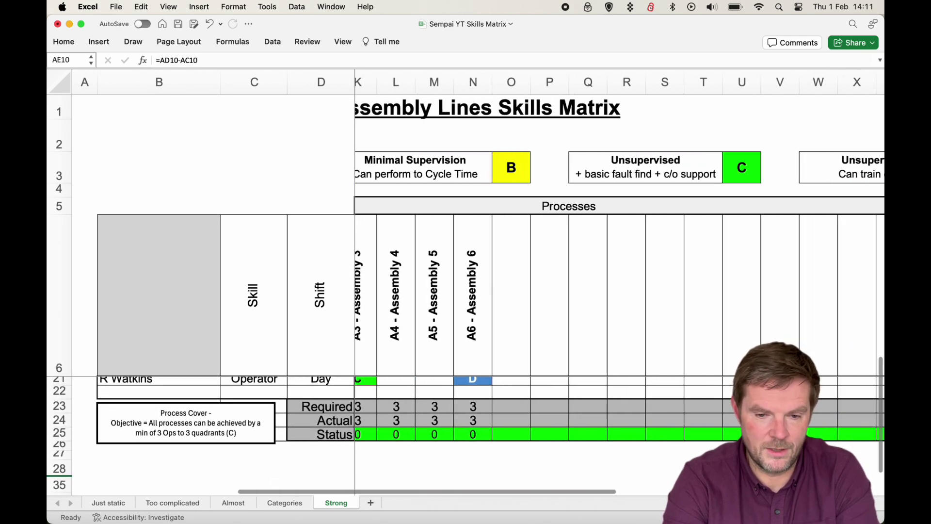
scroll(620, 286, "left", 8)
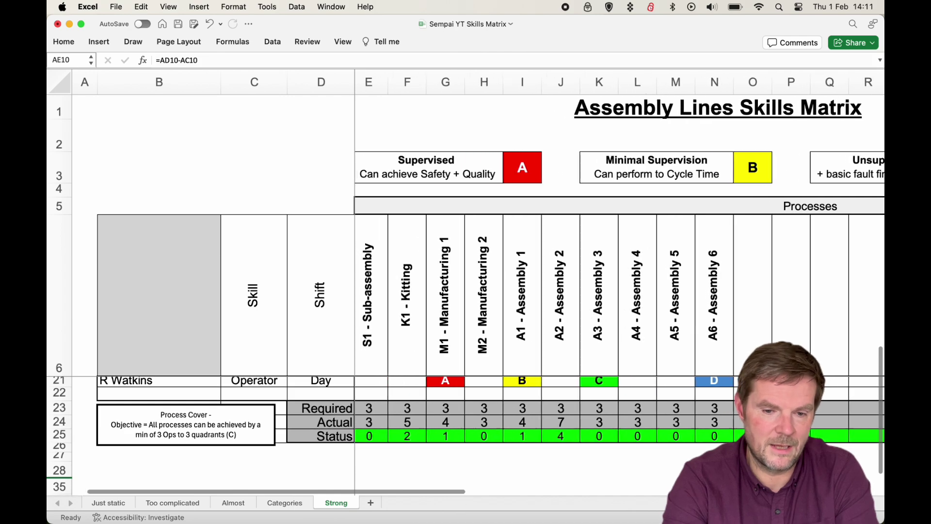
scroll(653, 418, "up", 1)
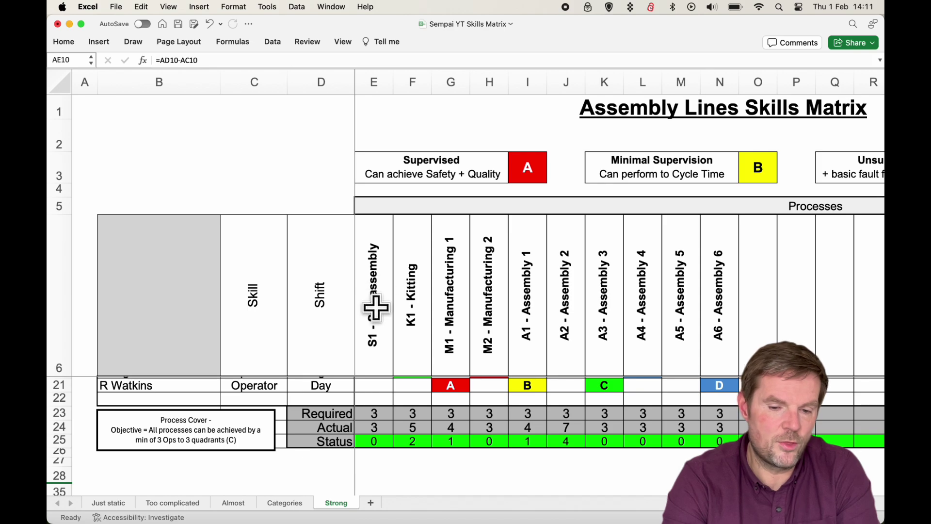
left_click(373, 412)
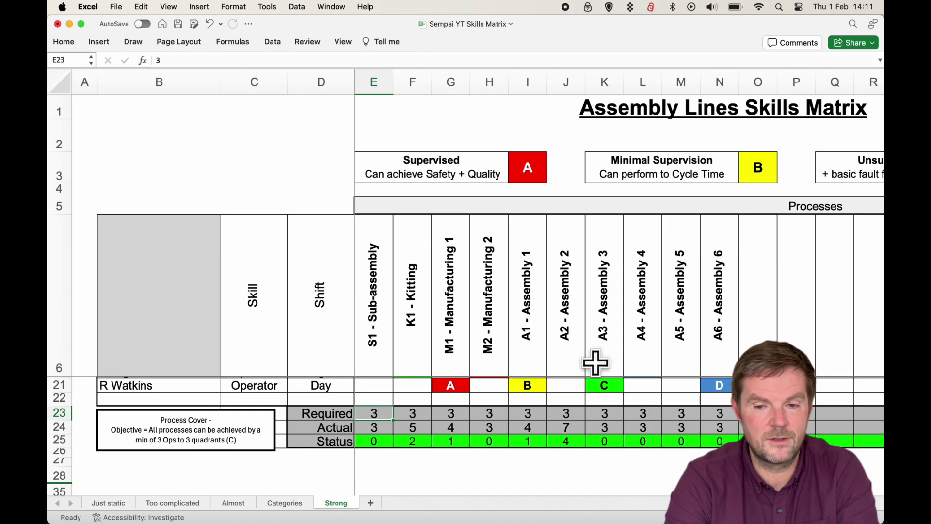
scroll(624, 313, "right", 5)
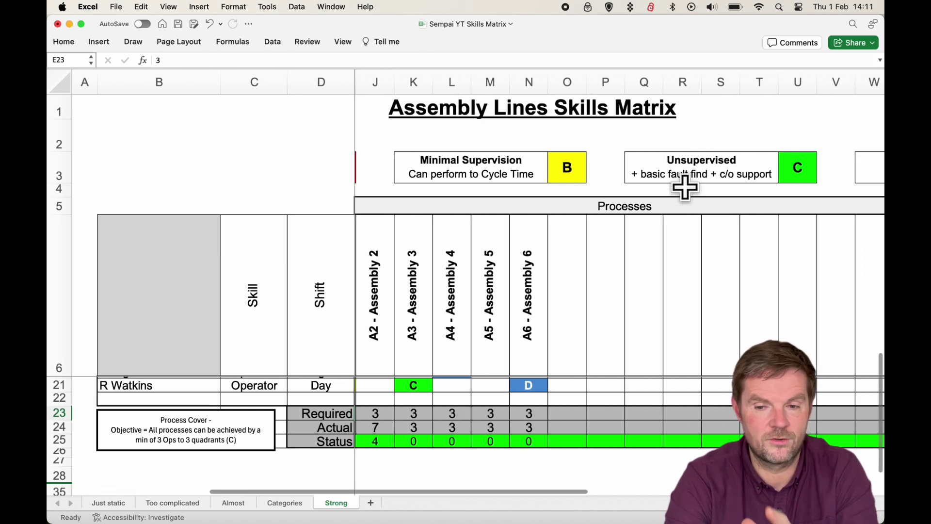
scroll(686, 186, "right", 5)
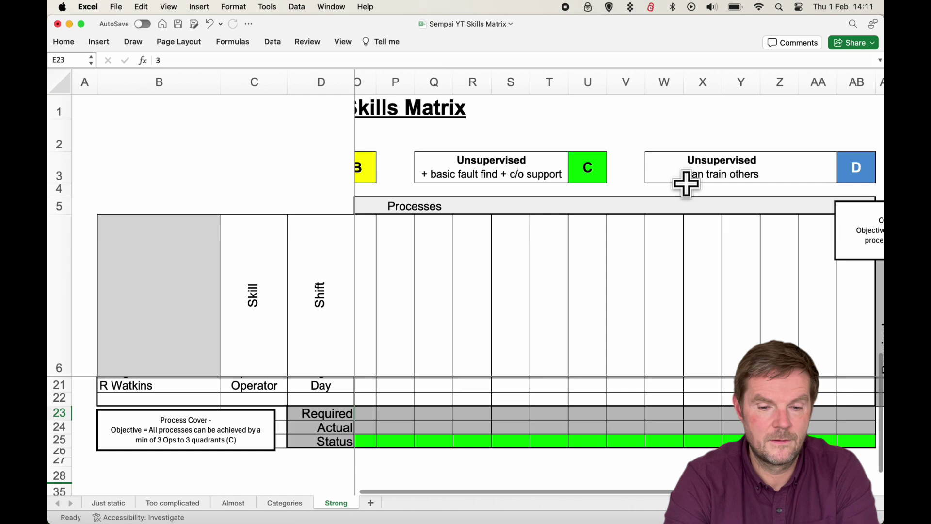
scroll(685, 186, "left", 5)
scroll(686, 184, "left", 1)
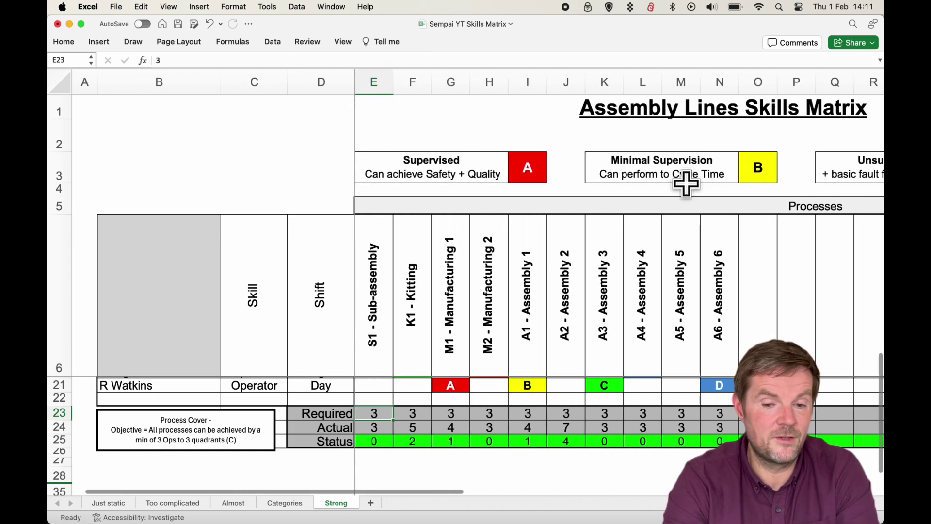
left_click(376, 426)
scroll(416, 422, "up", 3)
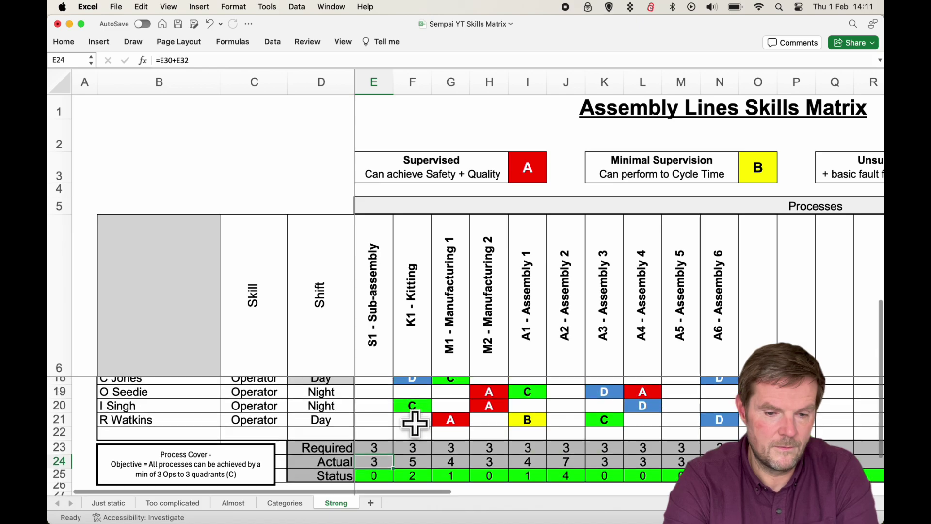
scroll(415, 424, "up", 3)
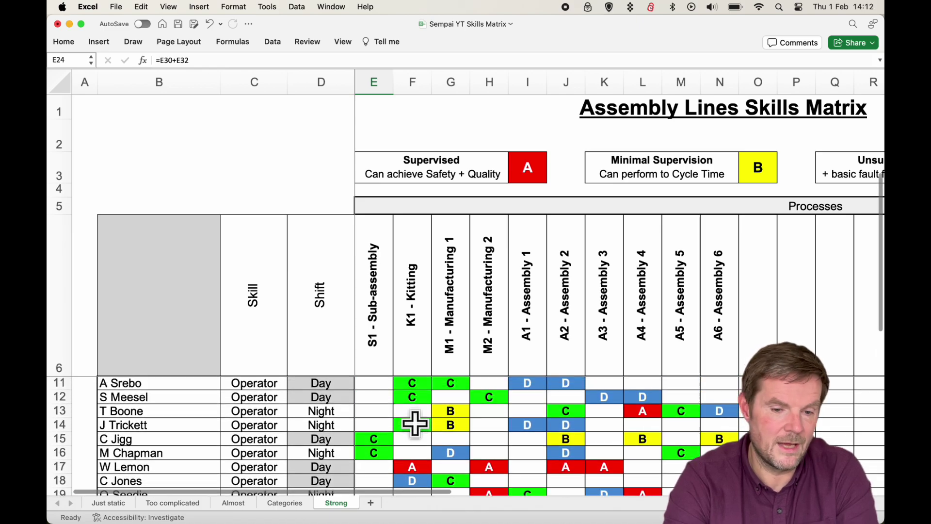
scroll(415, 421, "up", 2)
scroll(504, 415, "down", 5)
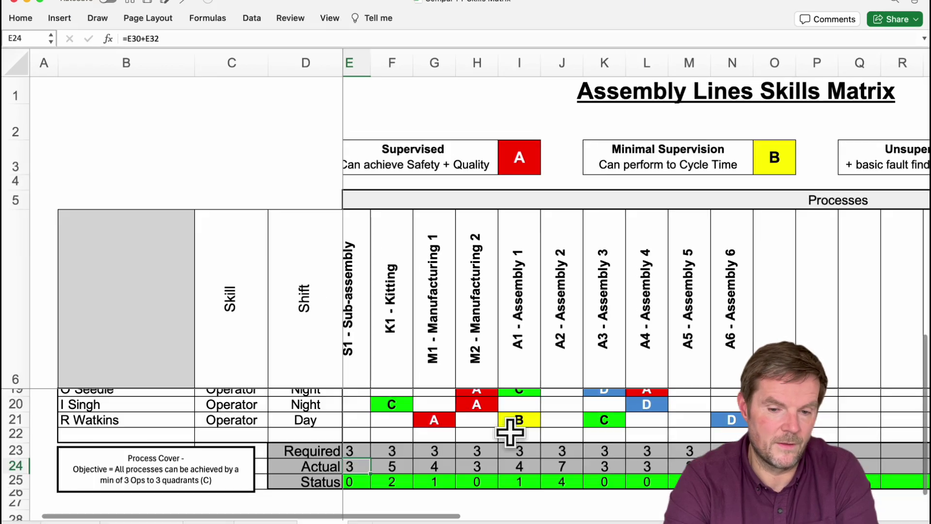
scroll(505, 415, "right", 2)
scroll(509, 432, "up", 1)
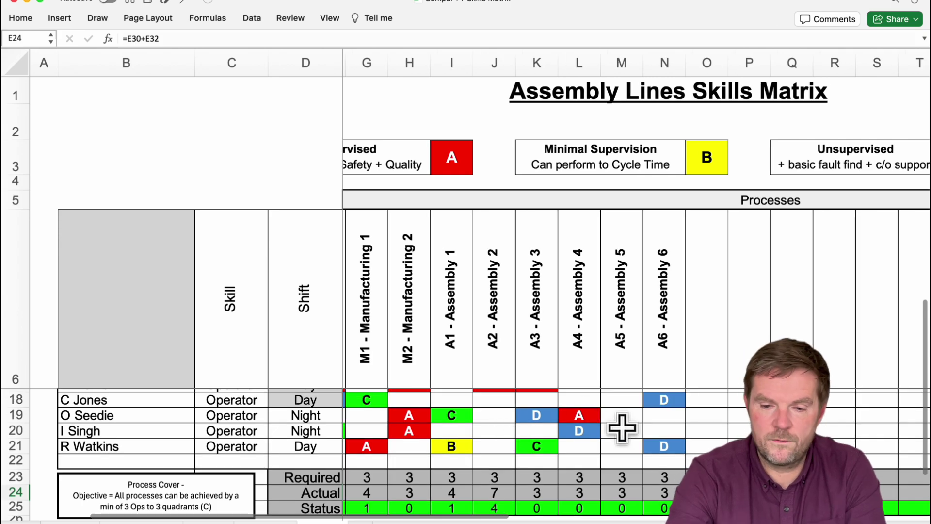
left_click(664, 447)
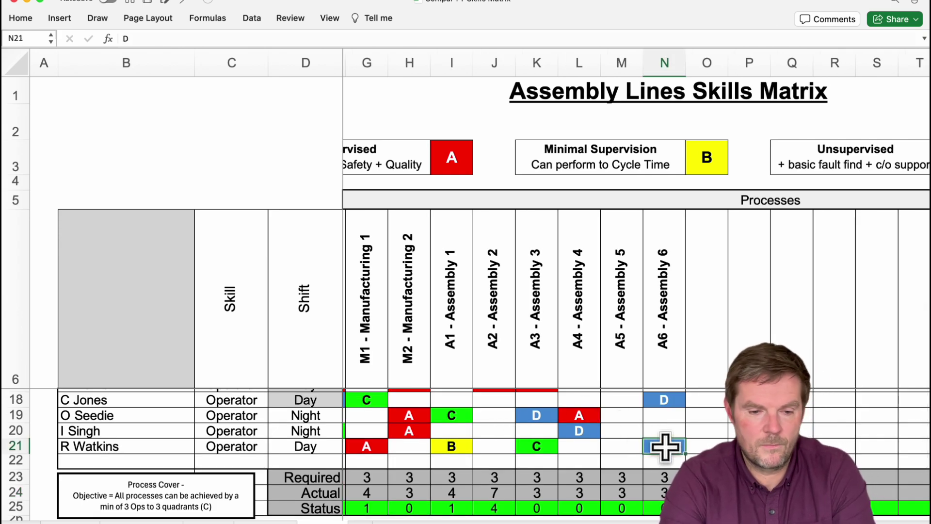
left_click(729, 433)
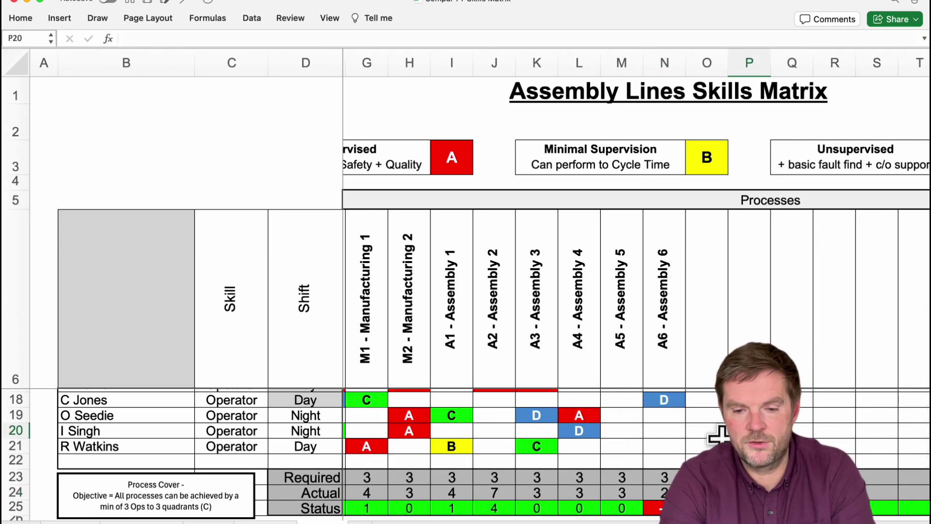
scroll(683, 446, "down", 1)
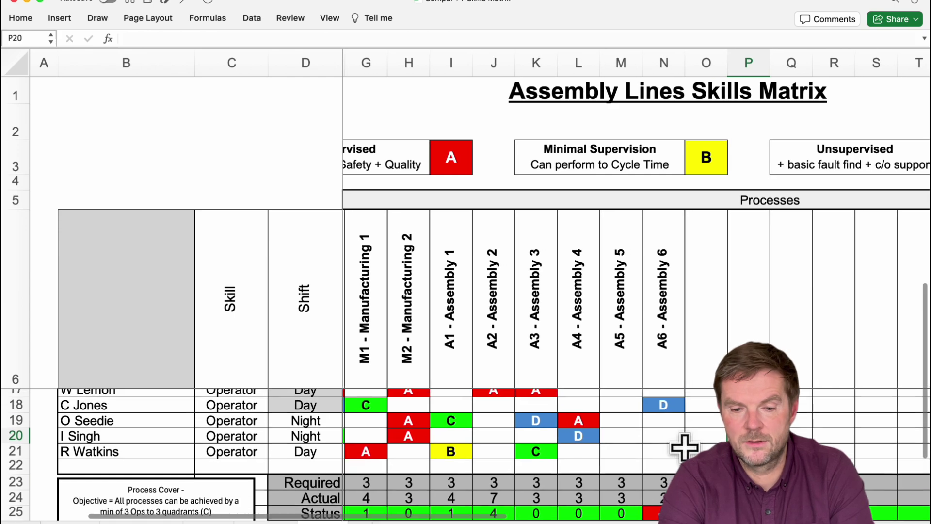
scroll(684, 446, "down", 1)
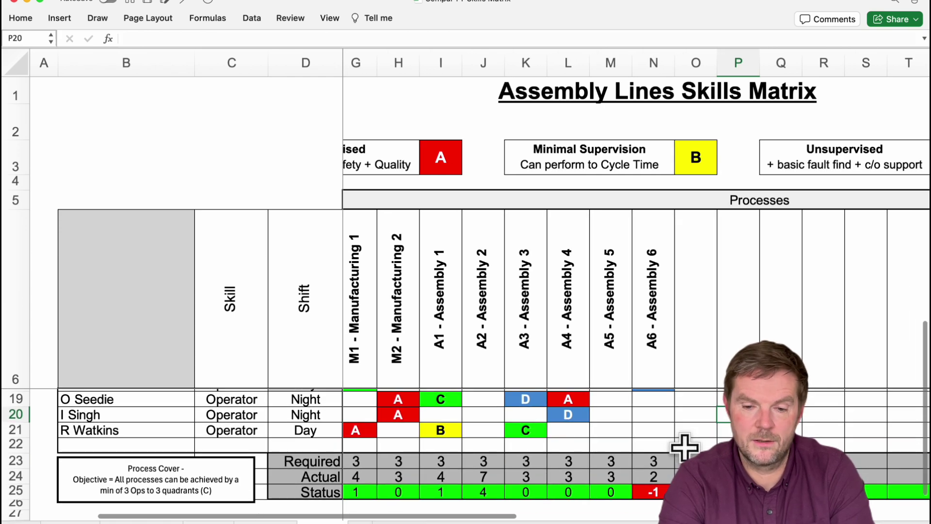
left_click(663, 459)
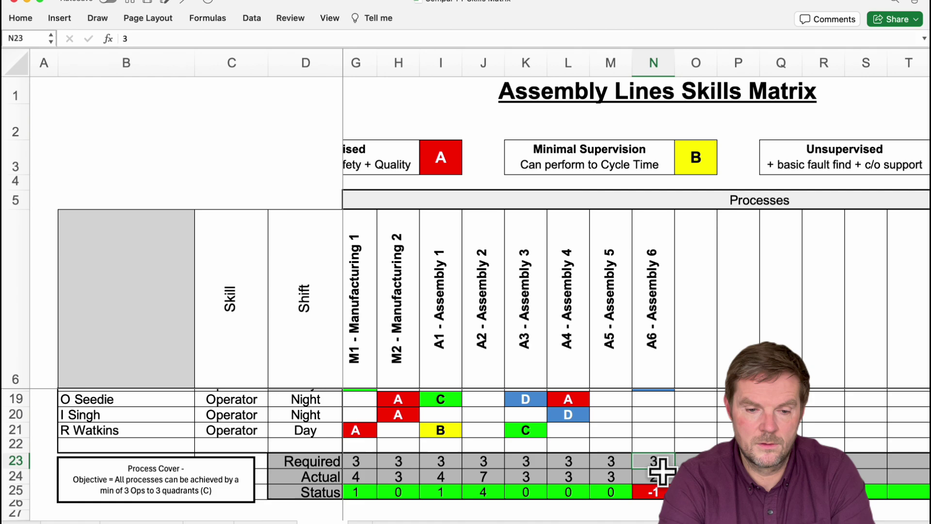
left_click(658, 476)
scroll(673, 457, "up", 3)
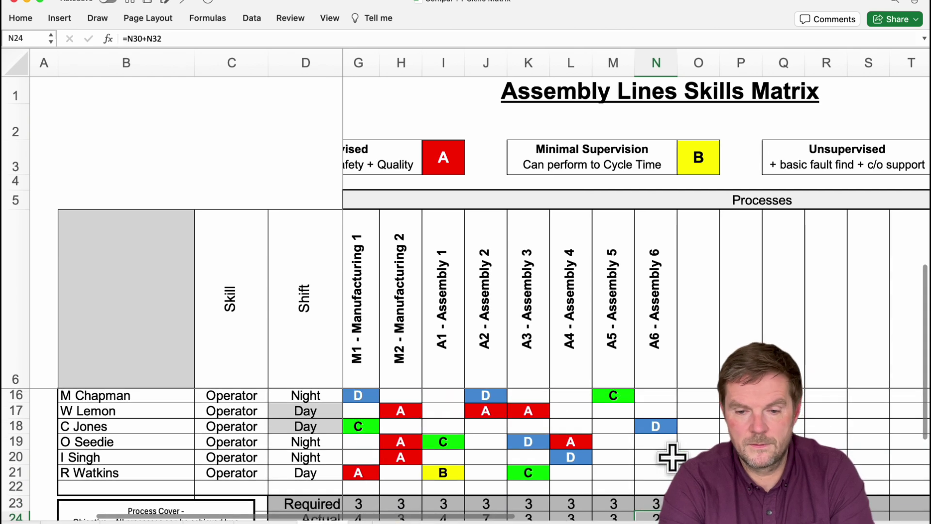
left_click(662, 438)
scroll(664, 435, "up", 6)
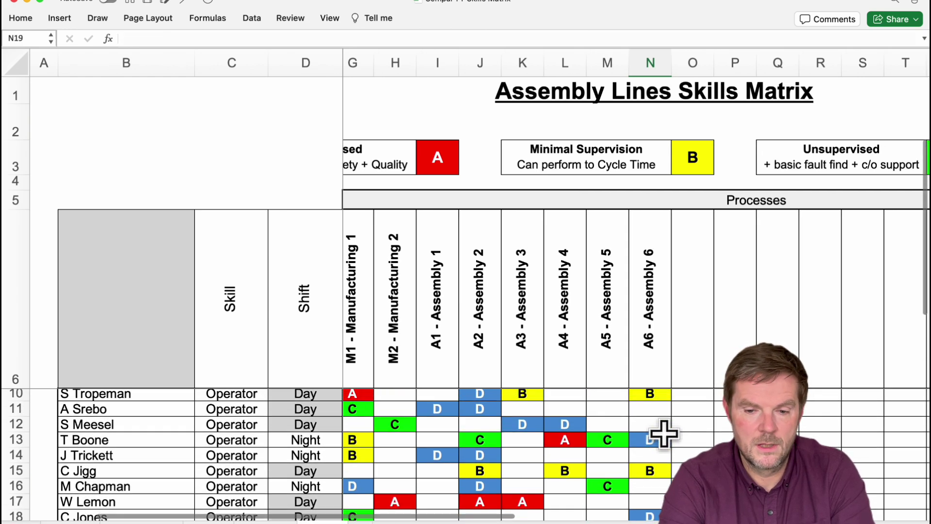
scroll(658, 440, "up", 2)
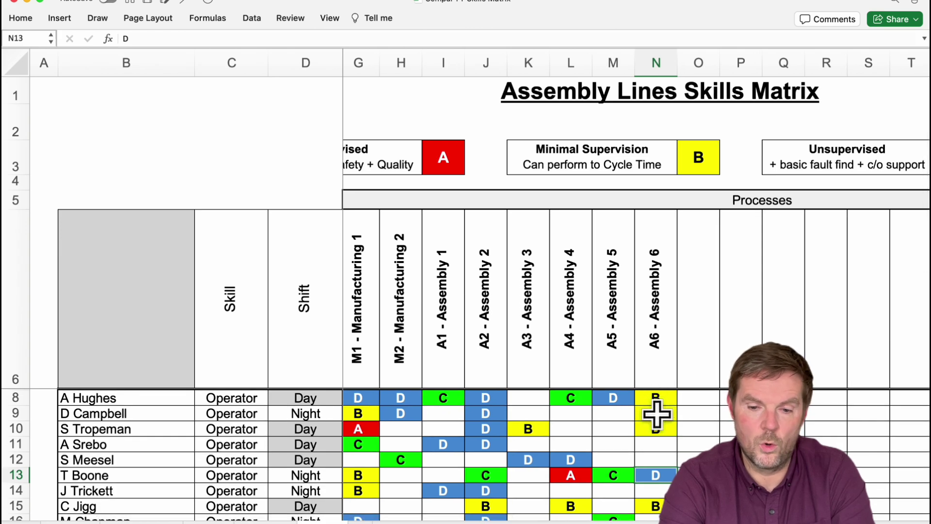
scroll(658, 431, "down", 2)
scroll(660, 431, "down", 1)
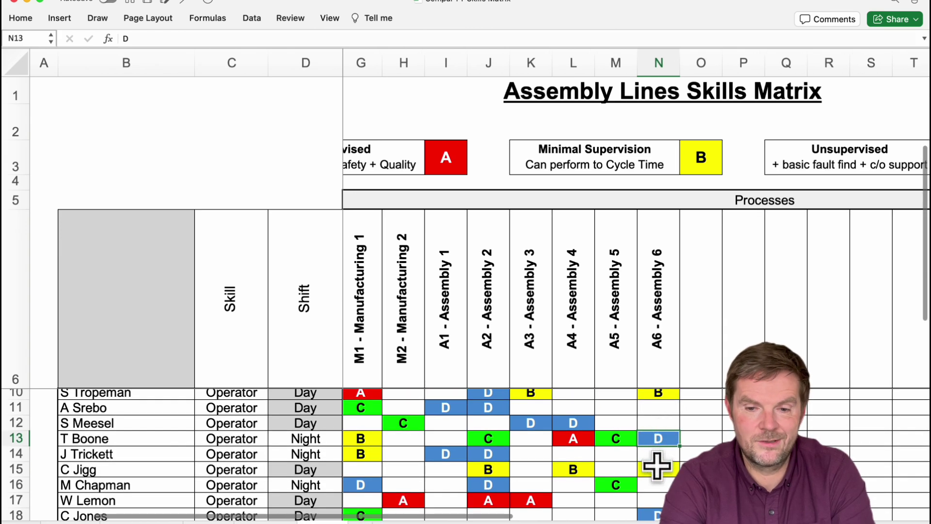
scroll(657, 465, "down", 5)
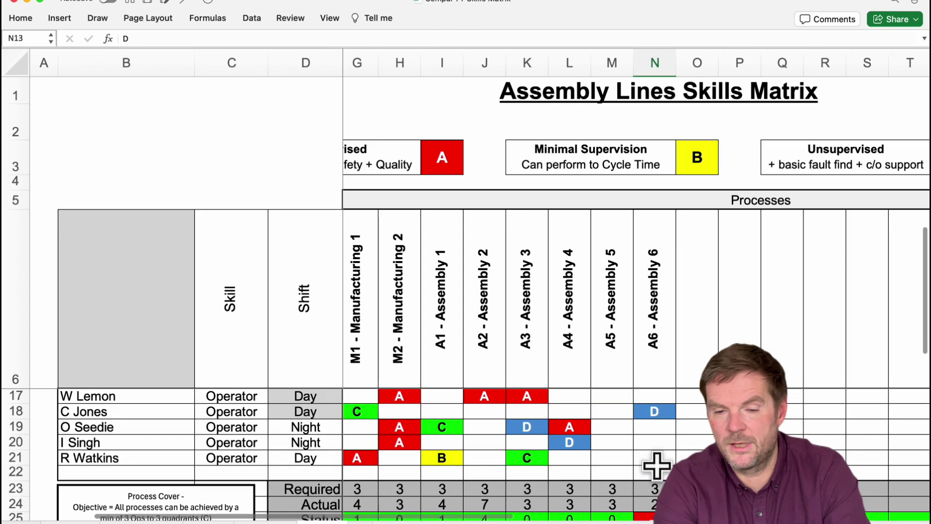
scroll(657, 465, "up", 1)
scroll(657, 465, "right", 2)
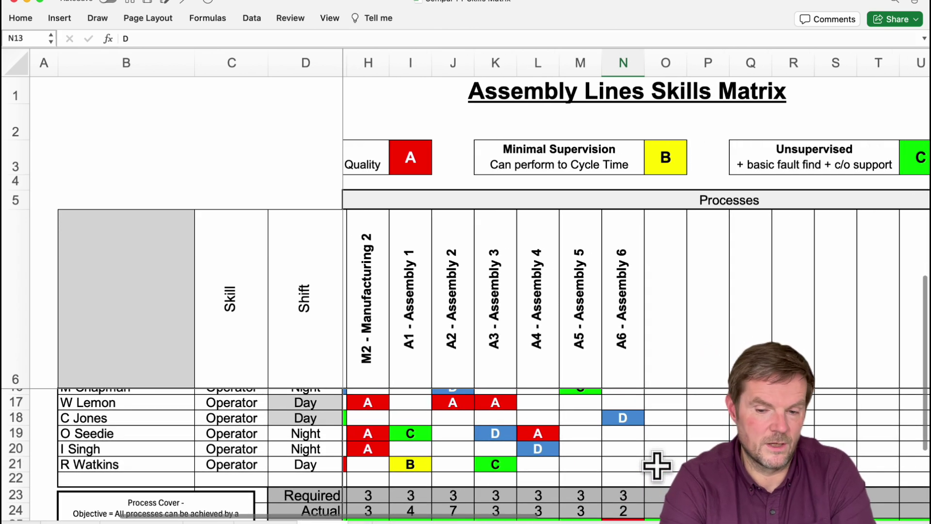
scroll(657, 466, "down", 1)
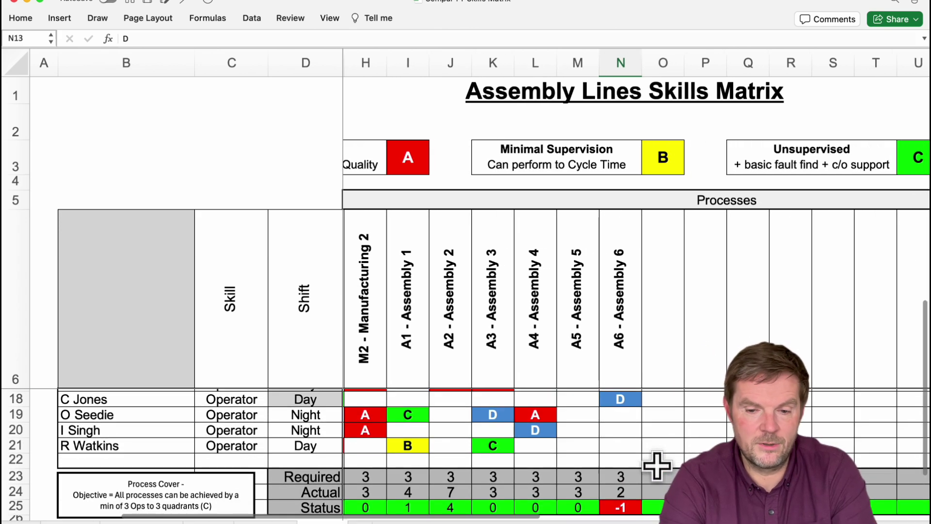
scroll(657, 465, "up", 2)
scroll(657, 465, "up", 5)
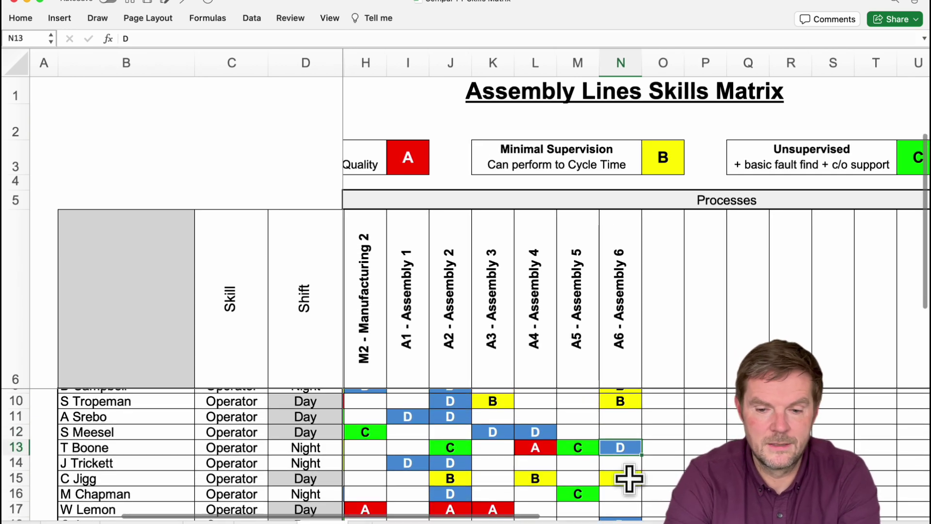
left_click(627, 478)
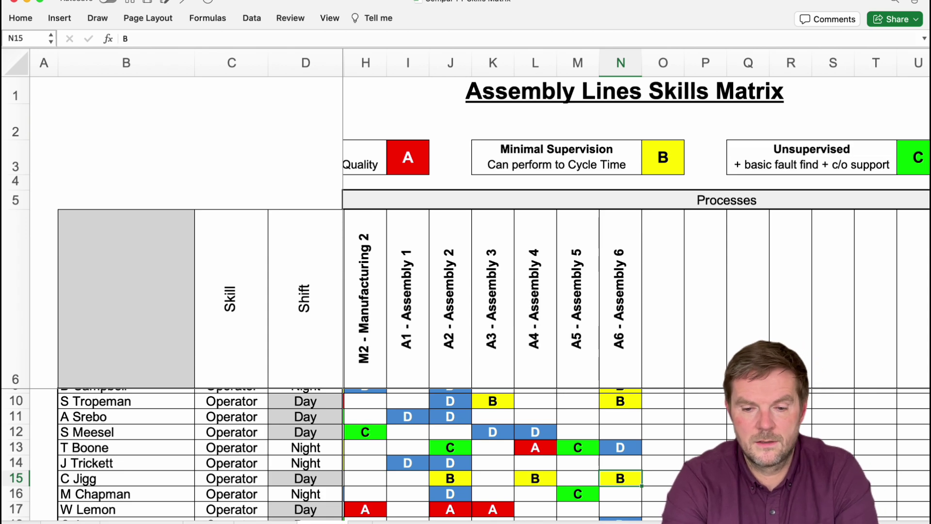
type("C")
key("Return")
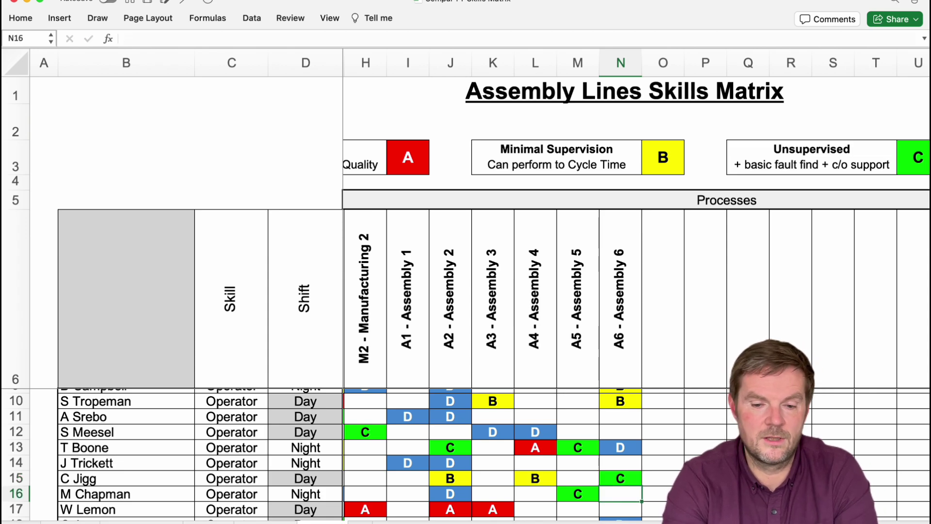
scroll(672, 485, "down", 8)
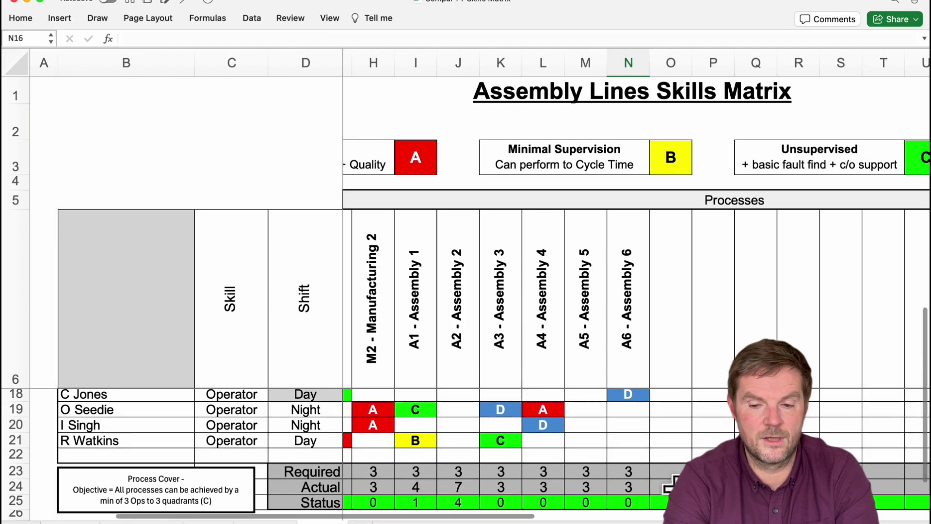
left_click(630, 498)
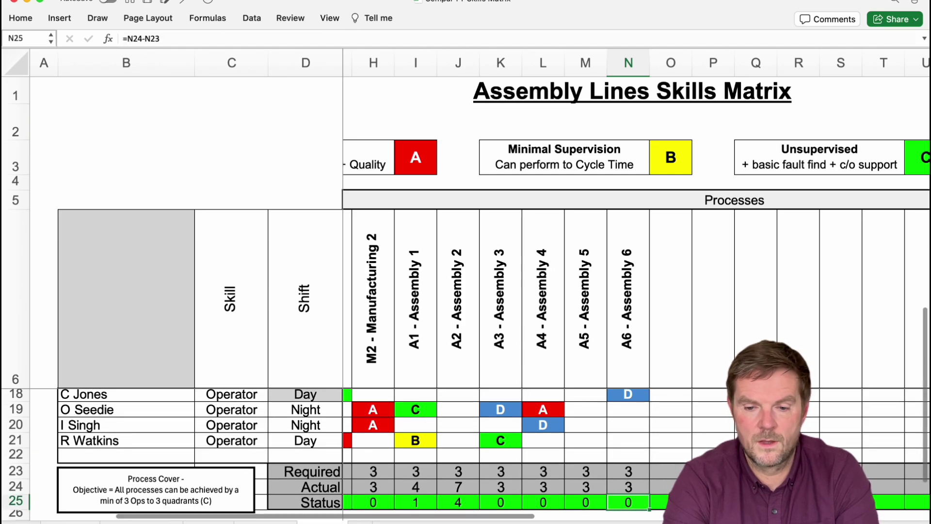
scroll(466, 286, "down", 3)
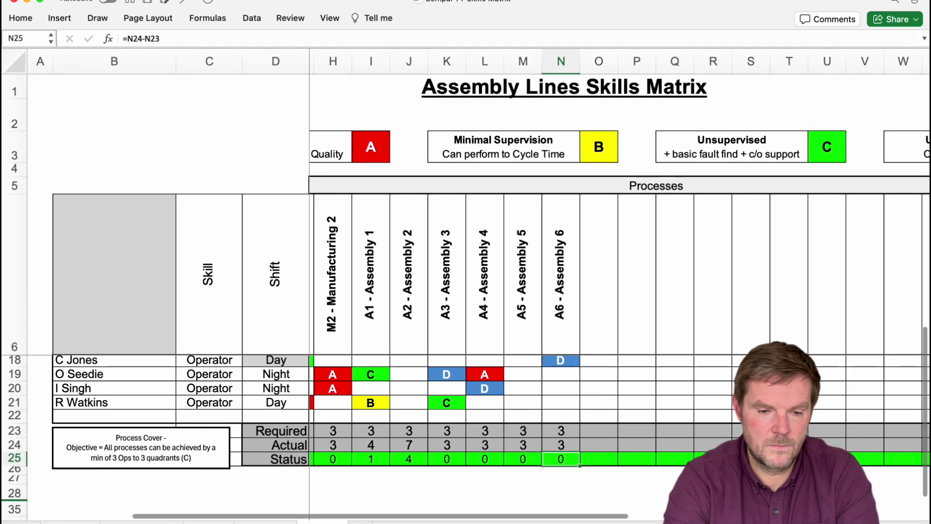
scroll(671, 461, "left", 3)
scroll(672, 461, "up", 8)
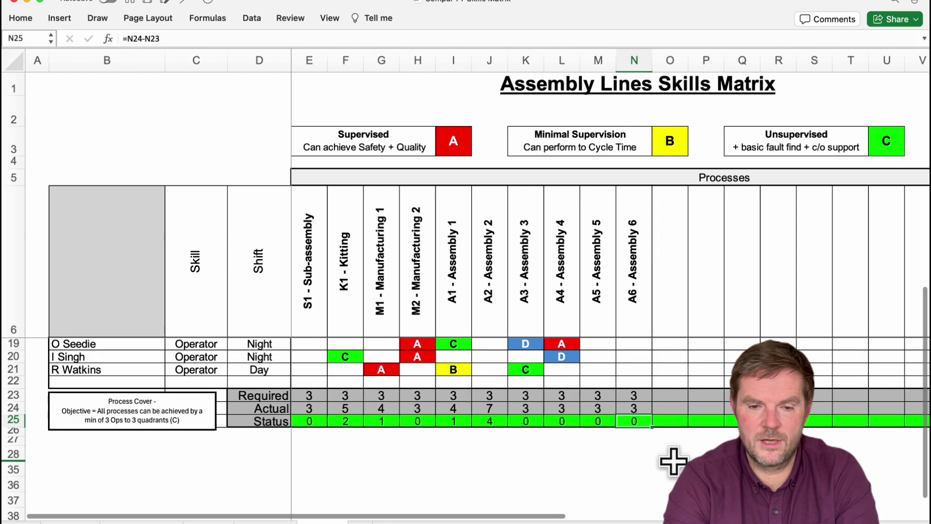
scroll(673, 462, "up", 2)
scroll(673, 461, "down", 3)
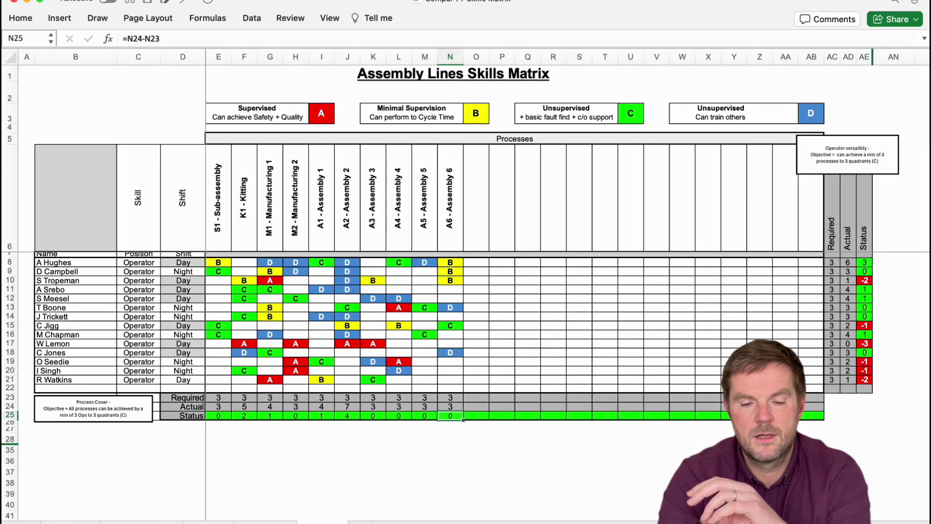